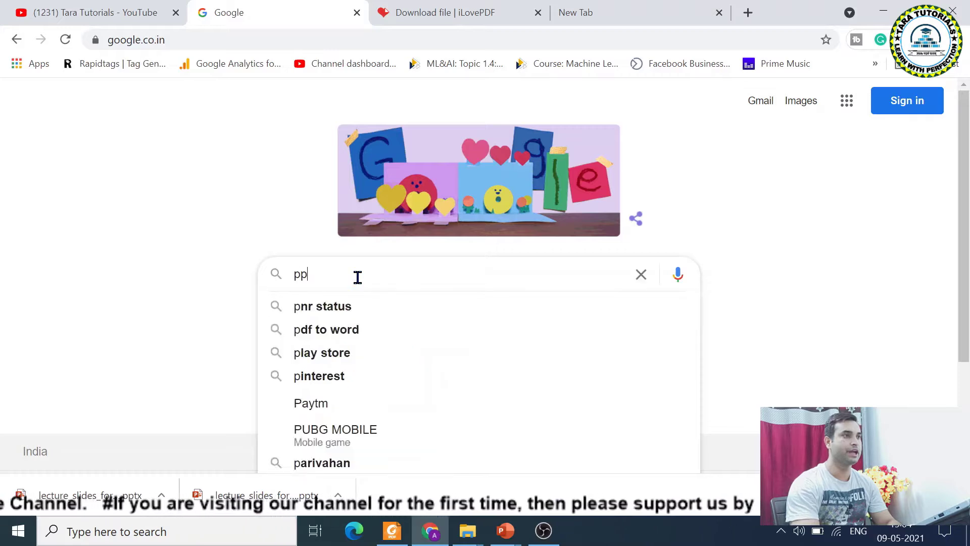
Search Google for "pdf to powerpoint converter"
key("BackSpace")
key("BackSpace")
type("df t")
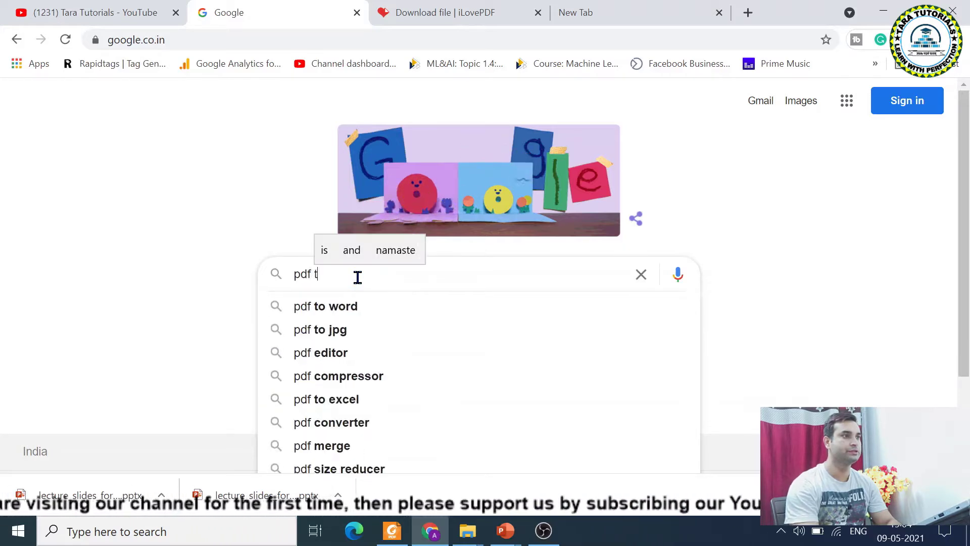
type("o powerp")
left_click(360, 333)
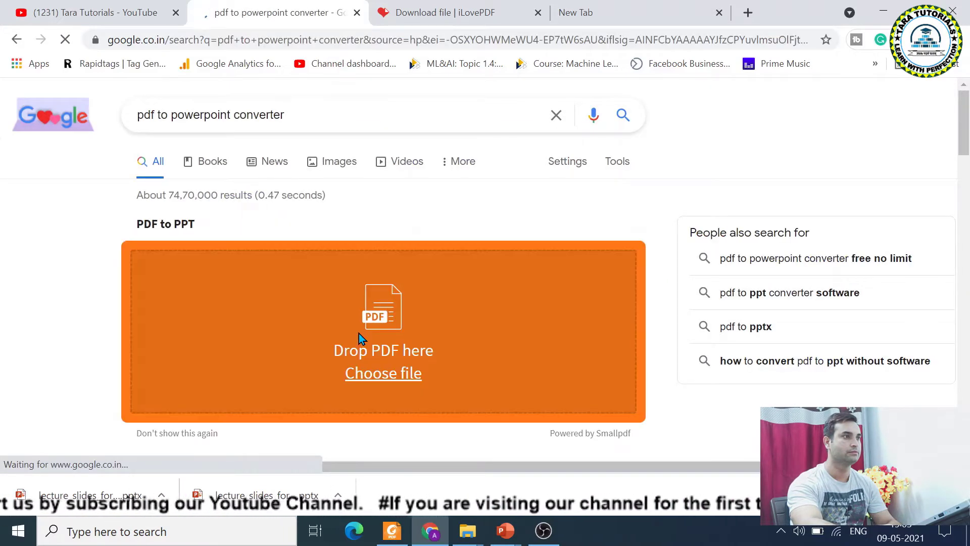
Open the Smallpdf PDF to PPT Converter search result and dismiss the Google Drive installation offer
scroll(363, 318, "down", 5)
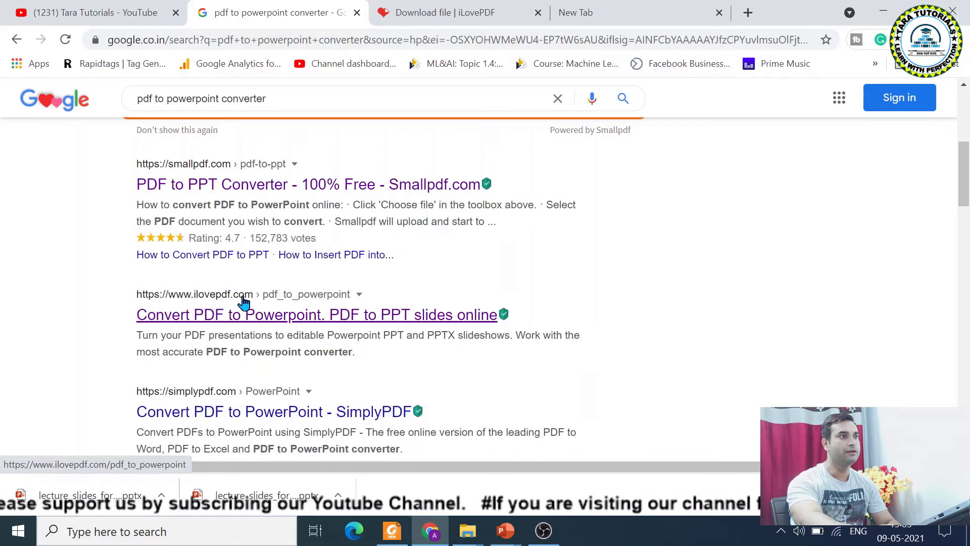
left_click(246, 191)
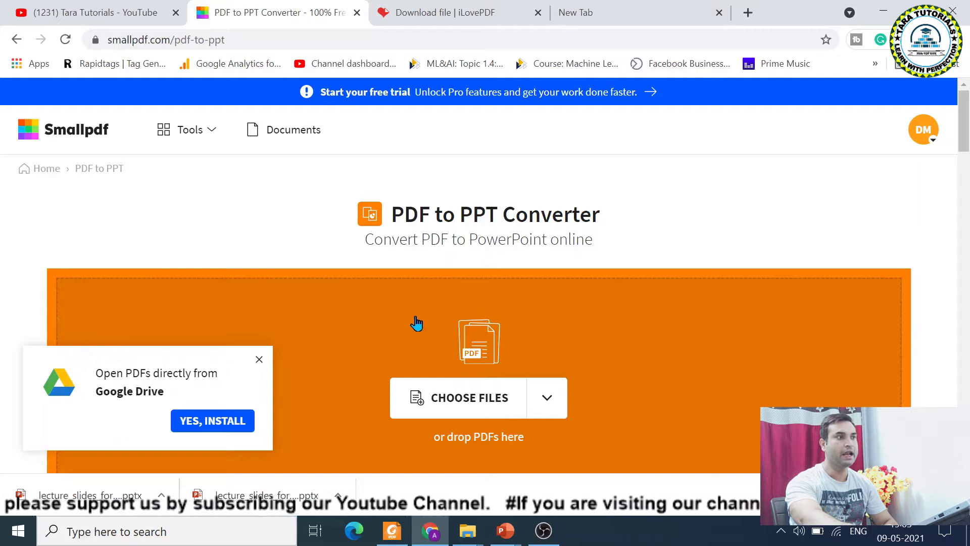
left_click(259, 360)
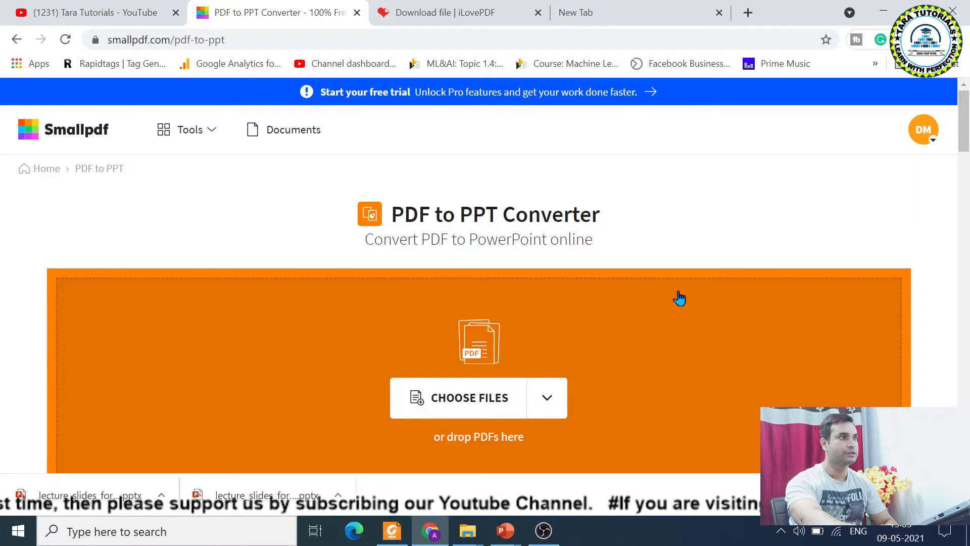
Upload the virtualfunctions PDF from the C++ Tutorials folder to the converter
left_click(476, 411)
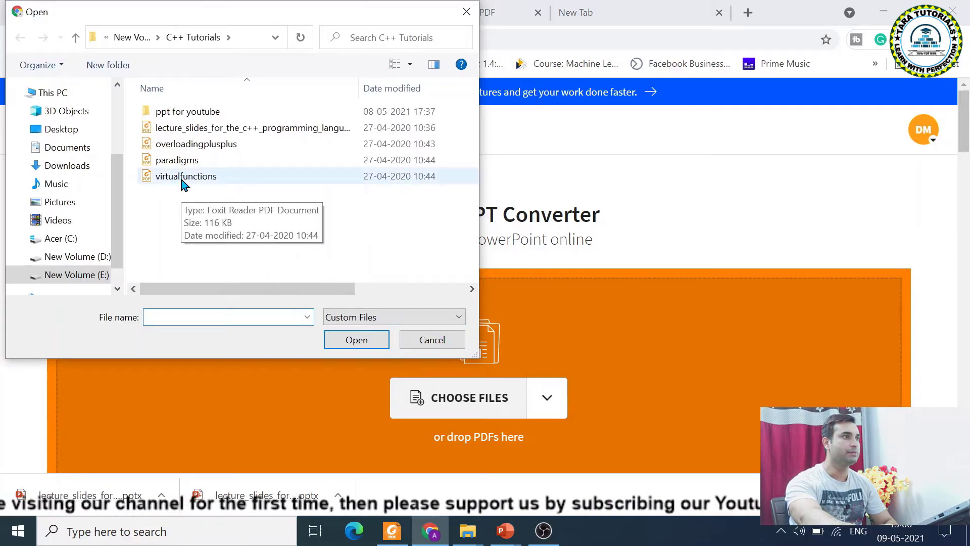
left_click(183, 180)
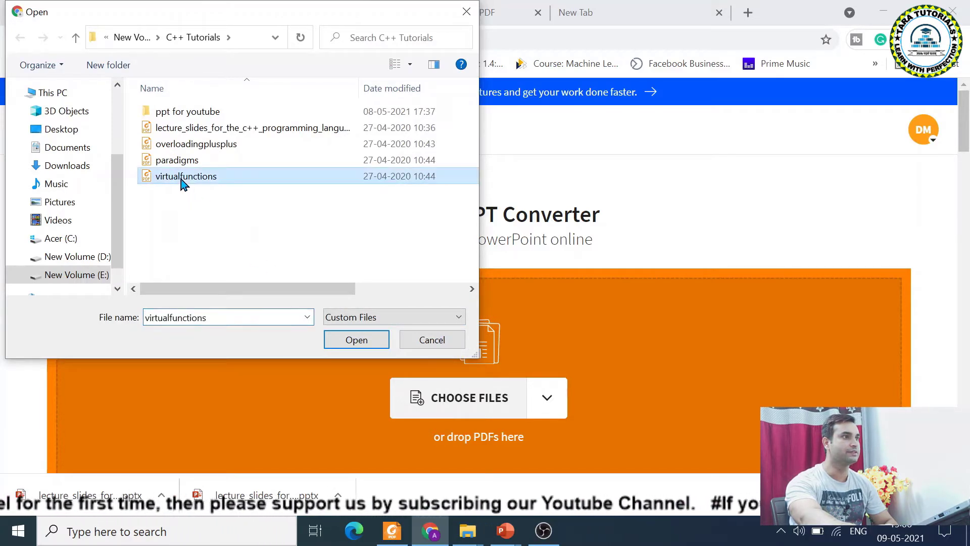
left_click(356, 345)
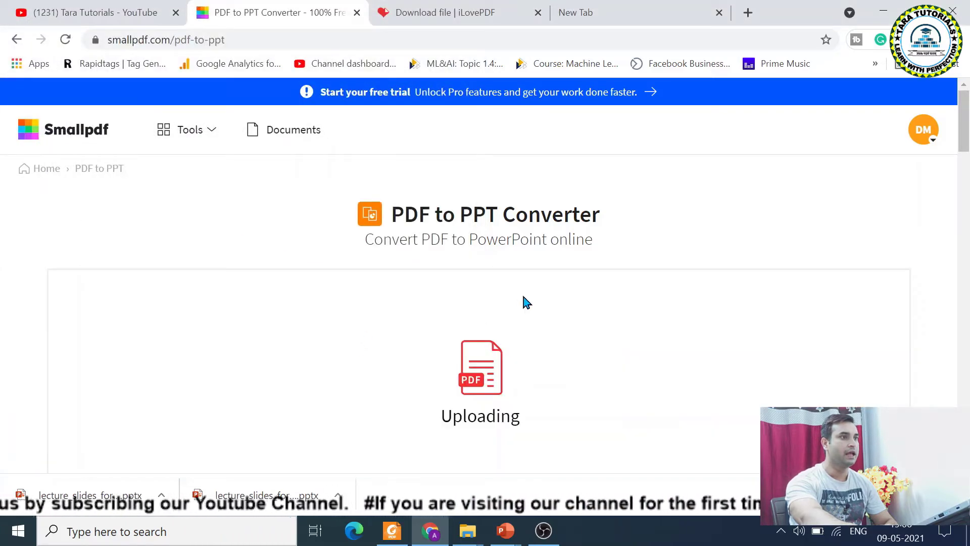
Save the converted virtualfunctions-converted.pptx to the device
scroll(525, 302, "down", 4)
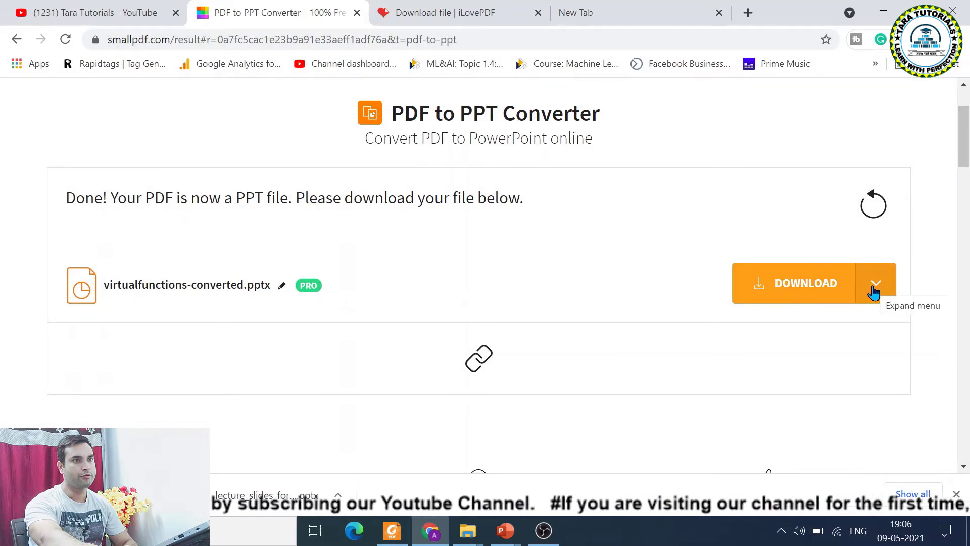
left_click(875, 287)
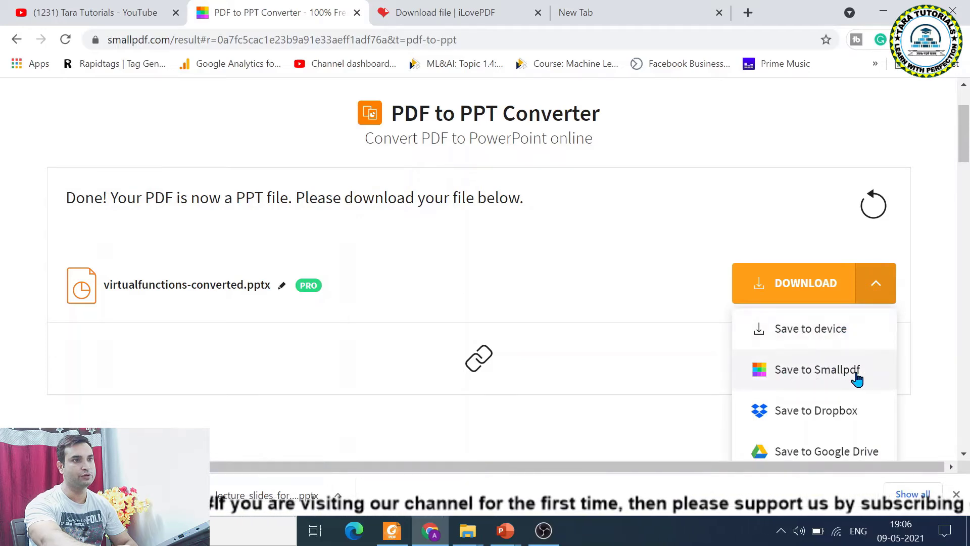
mouse_move(838, 454)
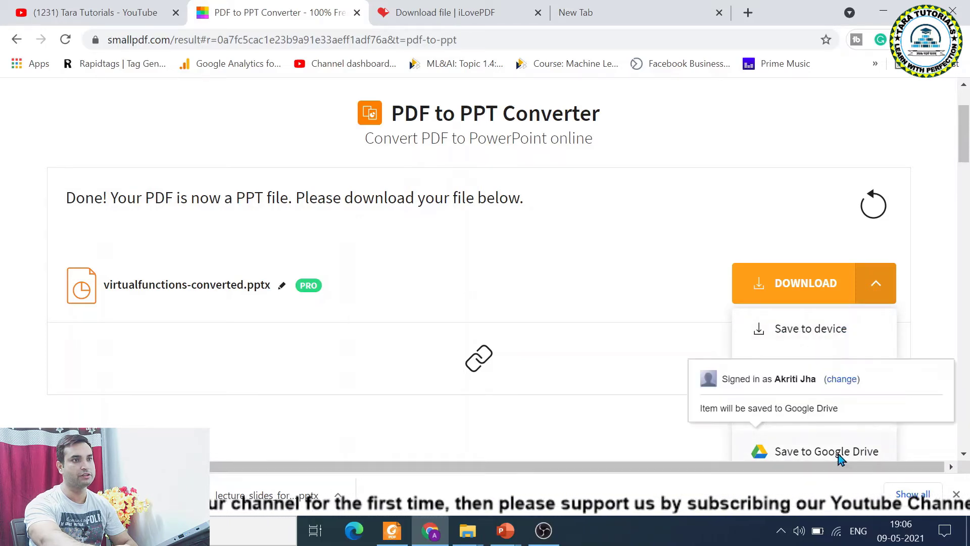
left_click(803, 334)
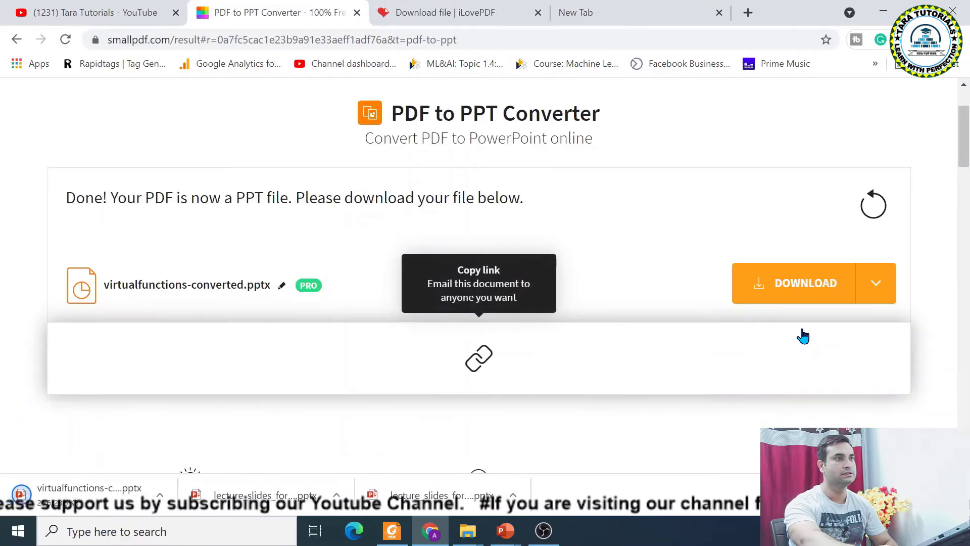
Show the downloaded virtualfunctions-converted file in its folder, open it in PowerPoint and enable editing
left_click(160, 497)
left_click(199, 445)
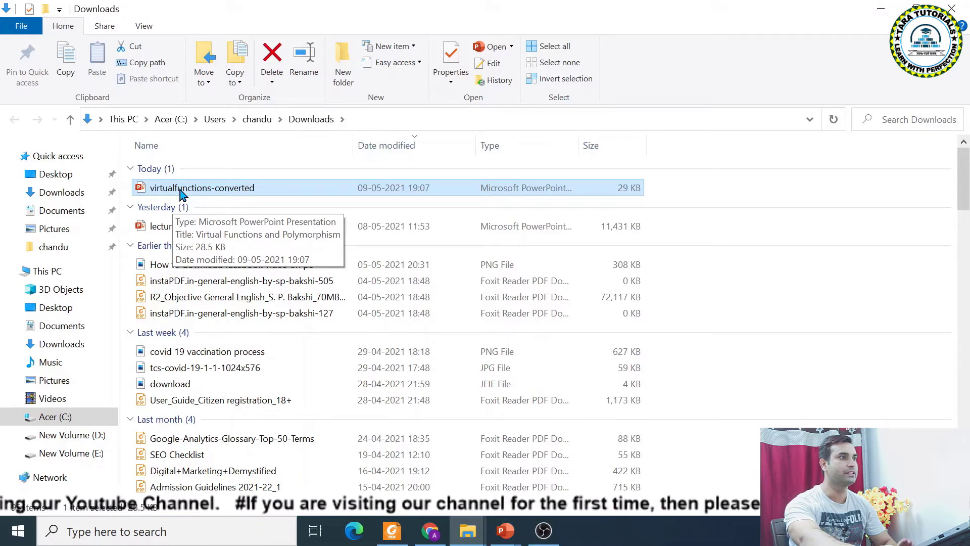
double_click(188, 193)
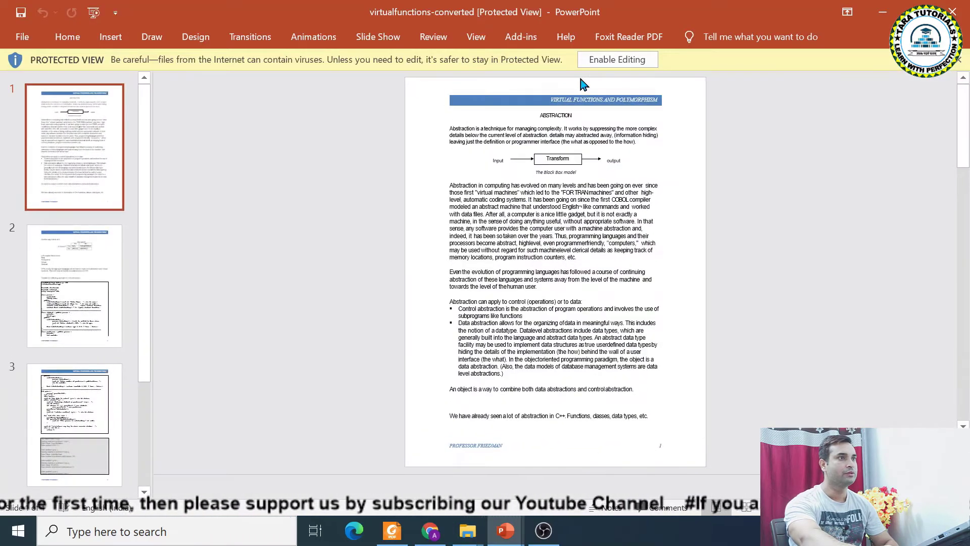
left_click(605, 60)
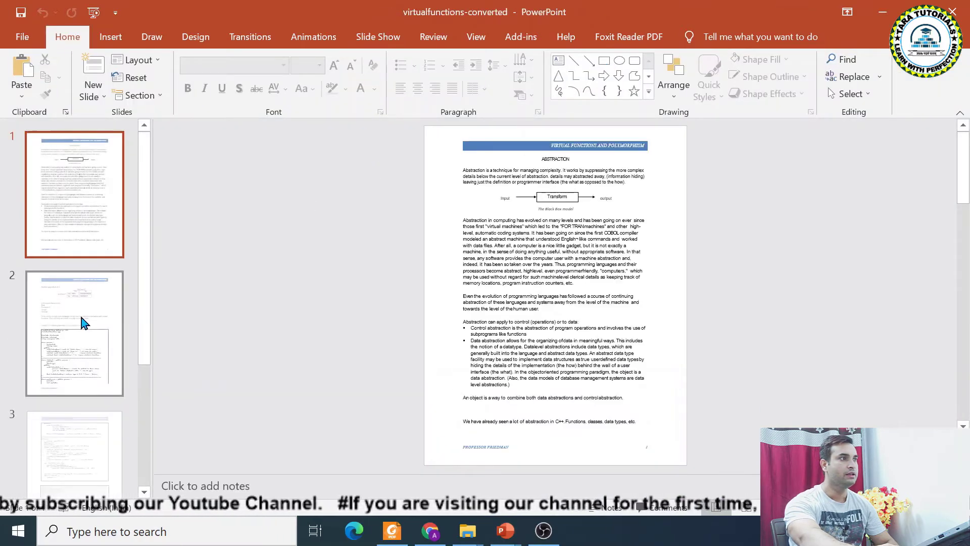
Run the converted presentation as a slide show, page forward and back through the slides, and exit
key("F5")
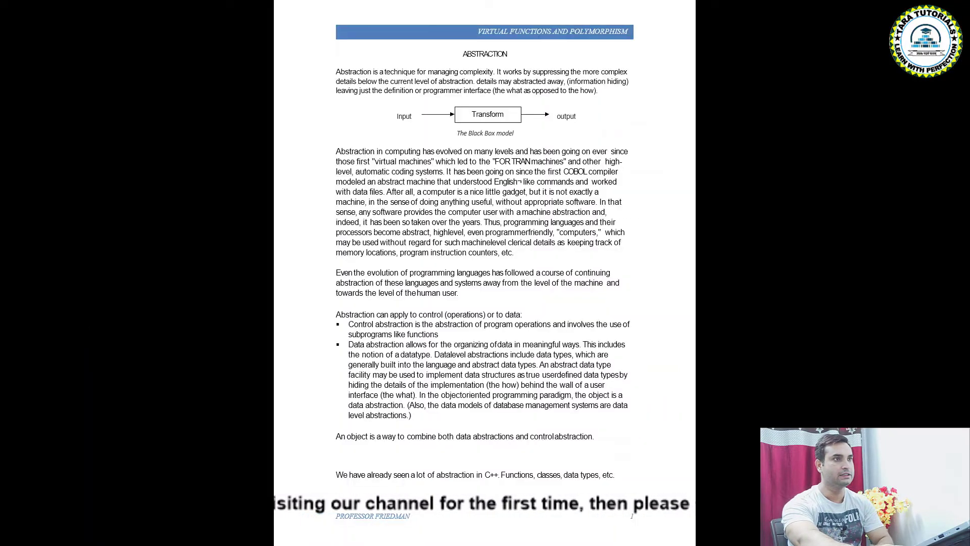
key("Down")
key("Down")
key("Down")
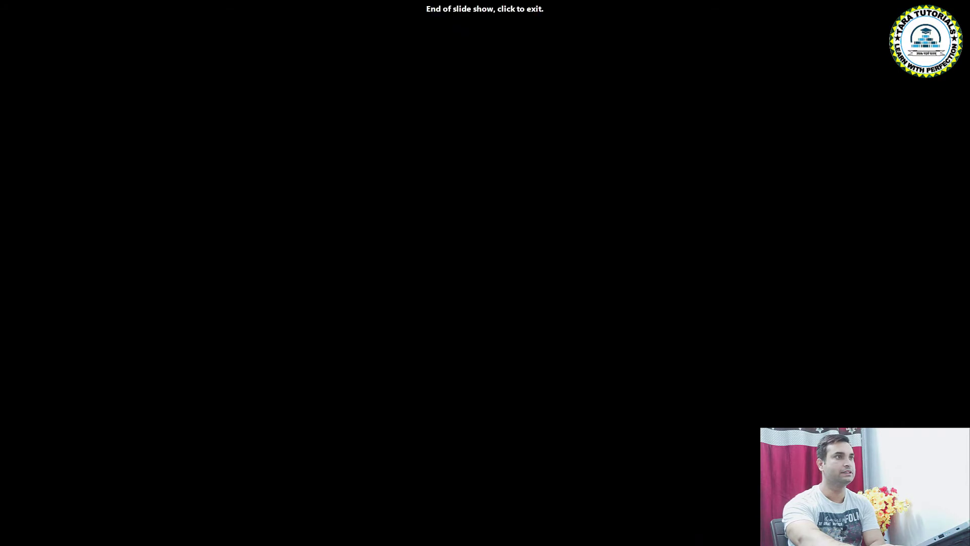
key("Up")
key("Up")
key("Up")
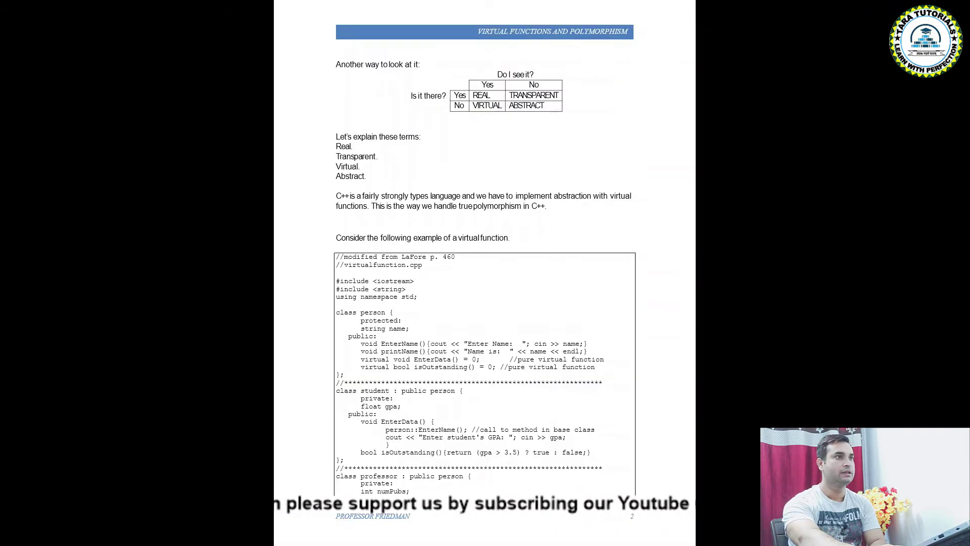
key("Escape")
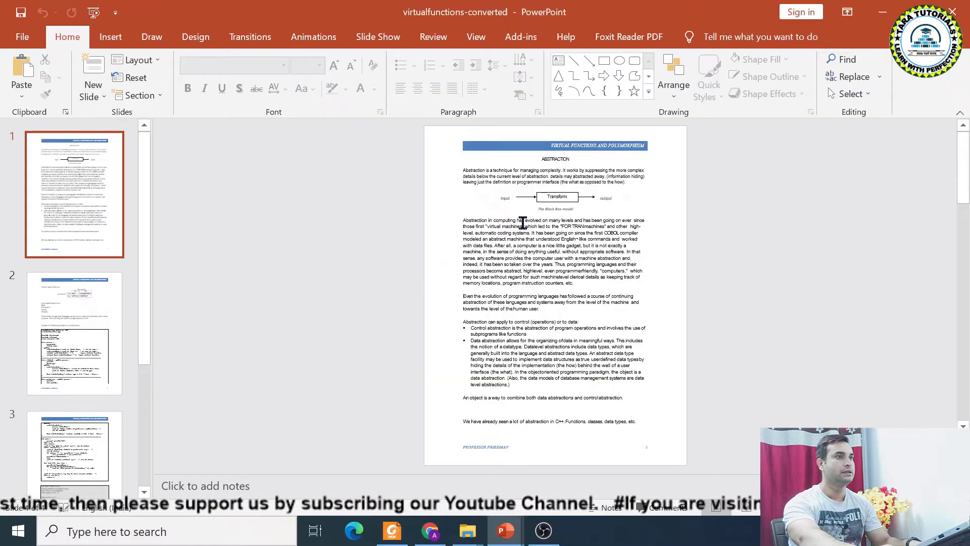
Delete the ending of the data abstraction bullet on slide 1 so that it closes with "level abstraction"
left_click(521, 233)
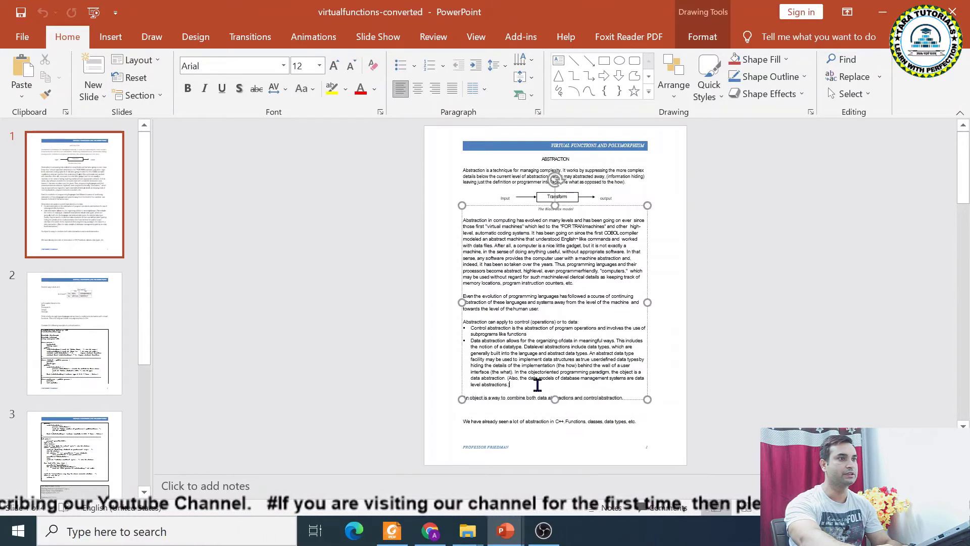
key("BackSpace")
key("BackSpace")
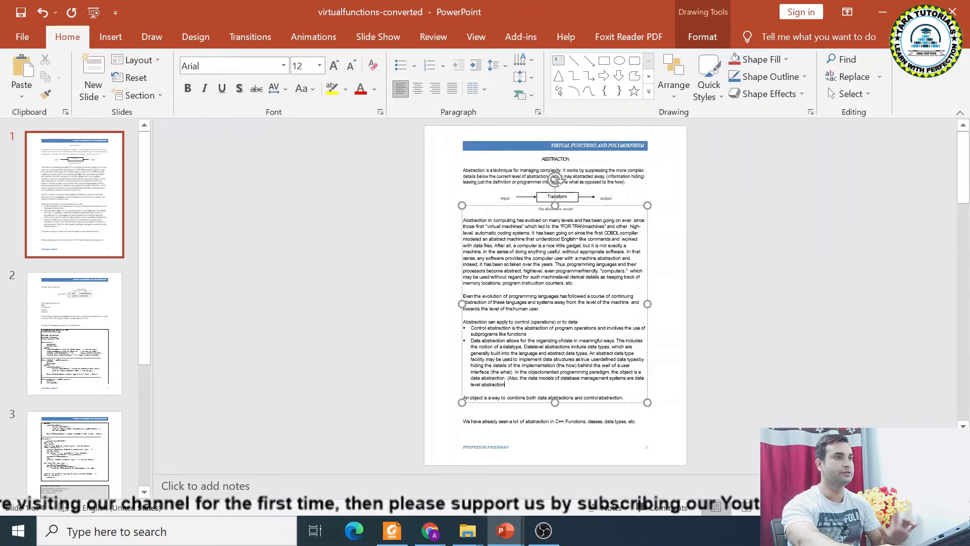
Minimize PowerPoint and the Downloads window, and open the iLovePDF home page in Chrome
left_click(881, 11)
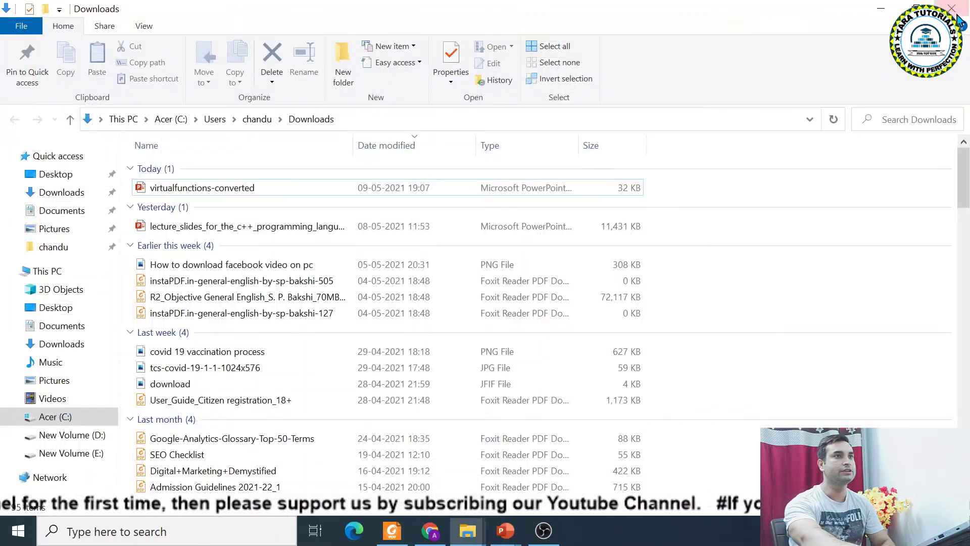
left_click(882, 11)
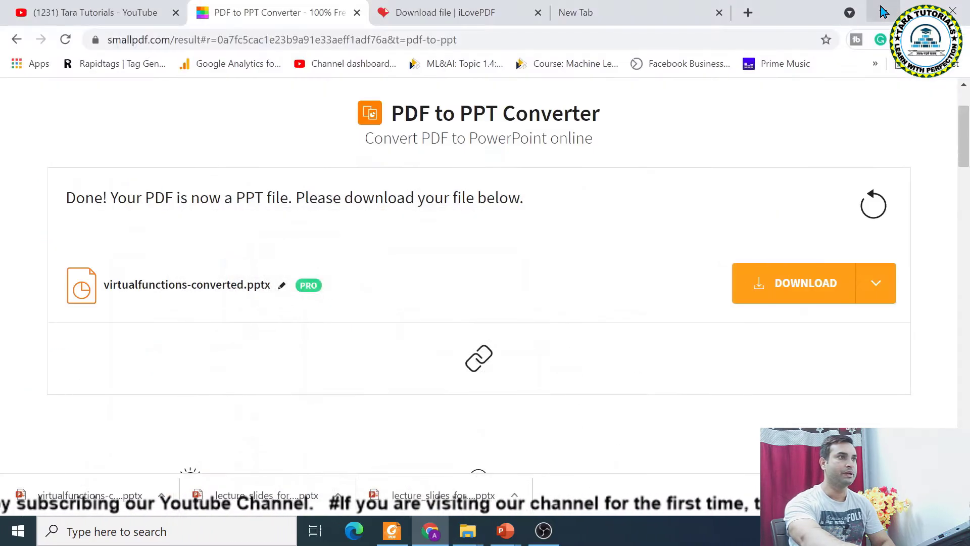
left_click(438, 17)
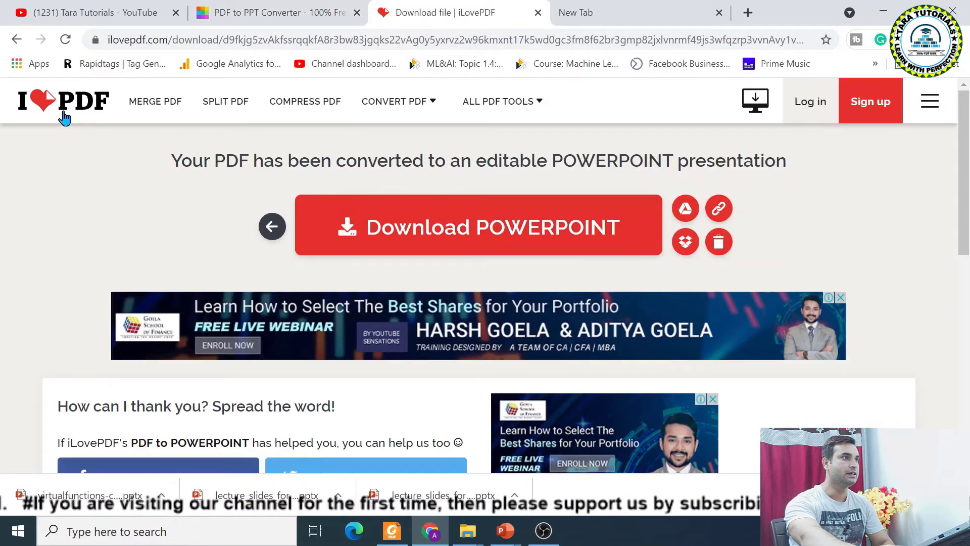
left_click(70, 111)
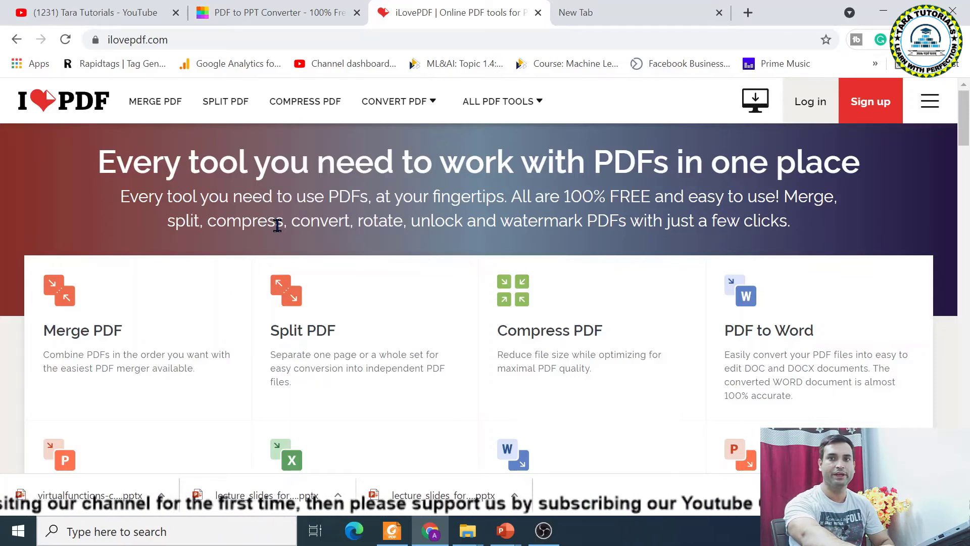
Open iLovePDF's PDF to POWERPOINT conversion tool
scroll(459, 349, "down", 3)
scroll(460, 350, "up", 3)
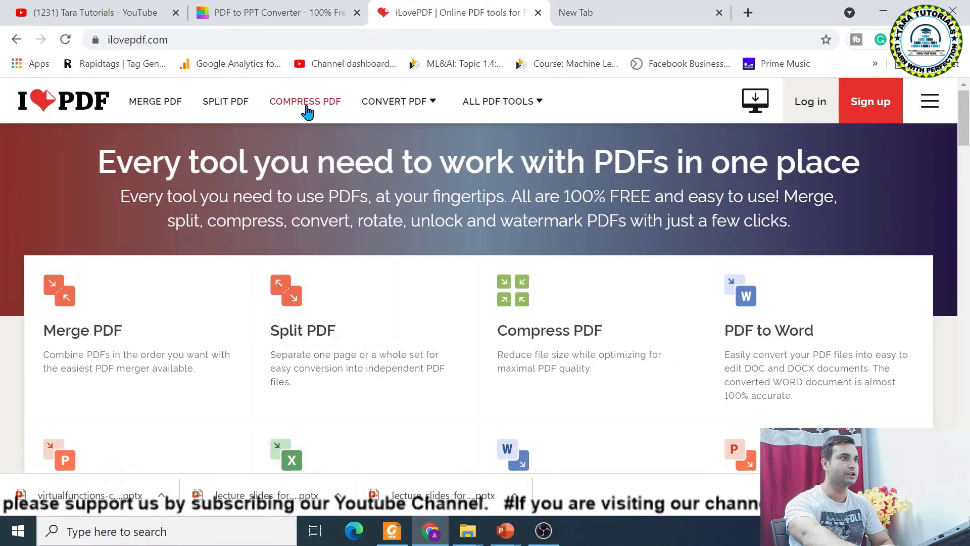
mouse_move(396, 109)
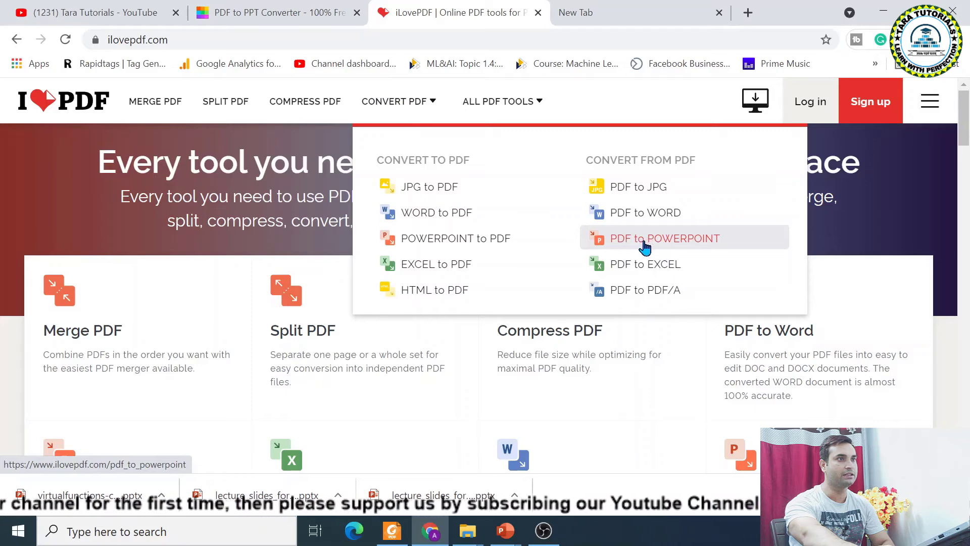
left_click(676, 244)
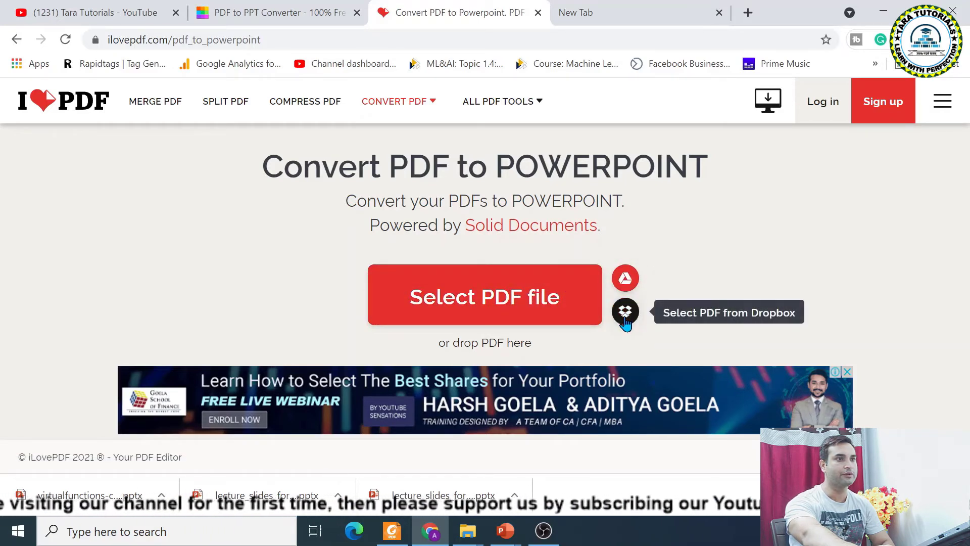
Select the paradigms PDF from the C++ Tutorials folder for conversion
left_click(487, 299)
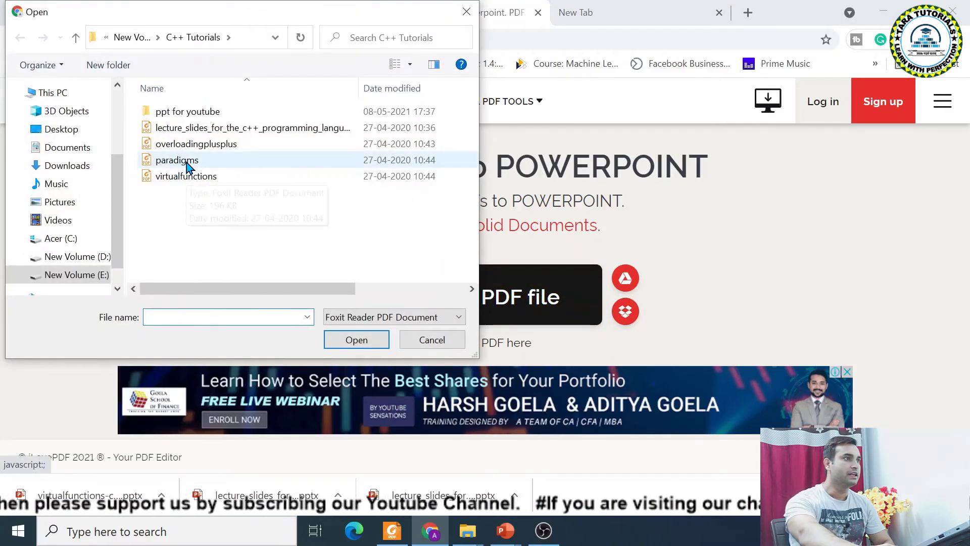
left_click(188, 165)
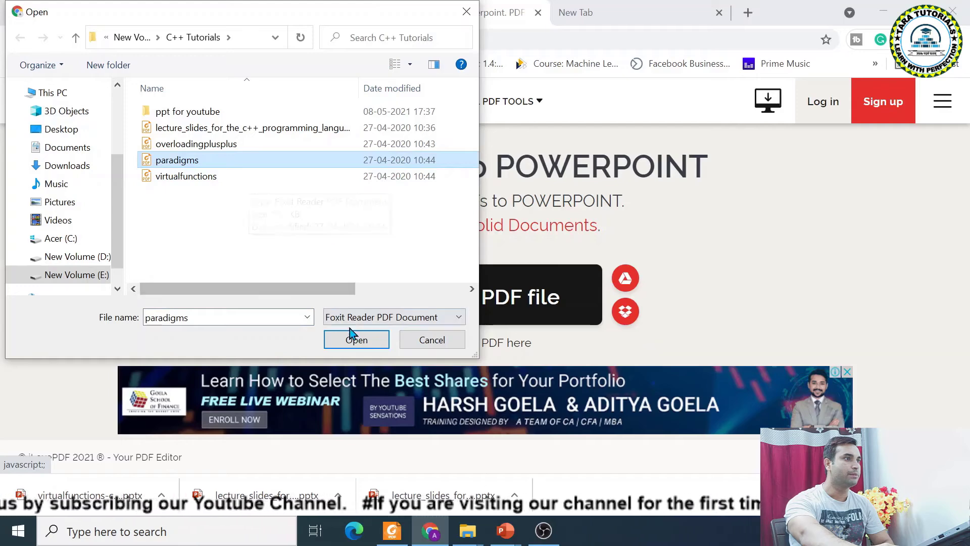
left_click(357, 345)
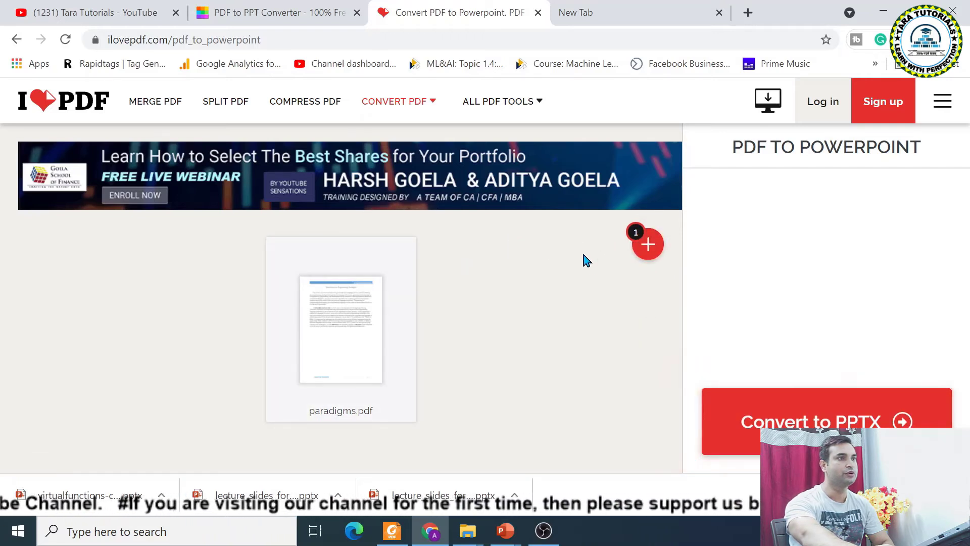
Convert paradigms.pdf to PPTX and download the resulting PowerPoint file
left_click(791, 423)
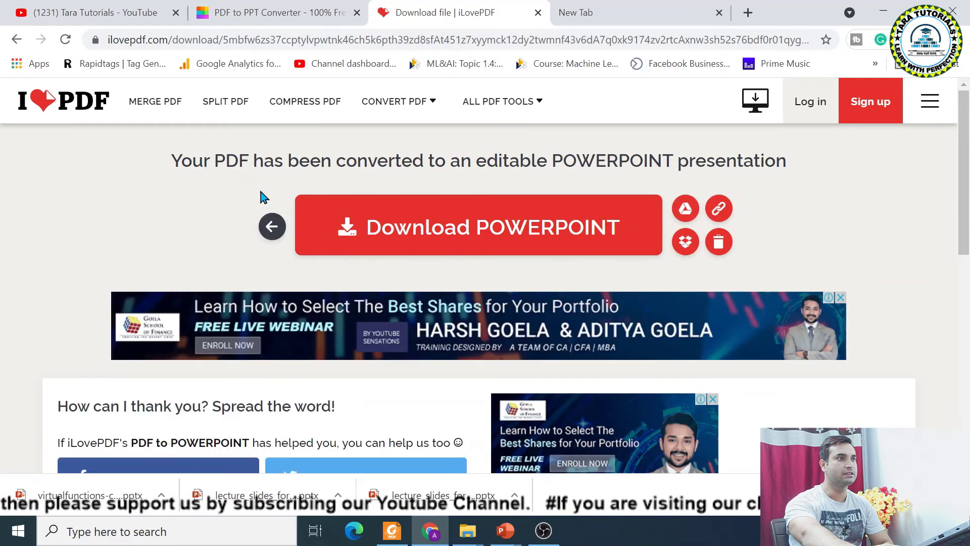
left_click(426, 238)
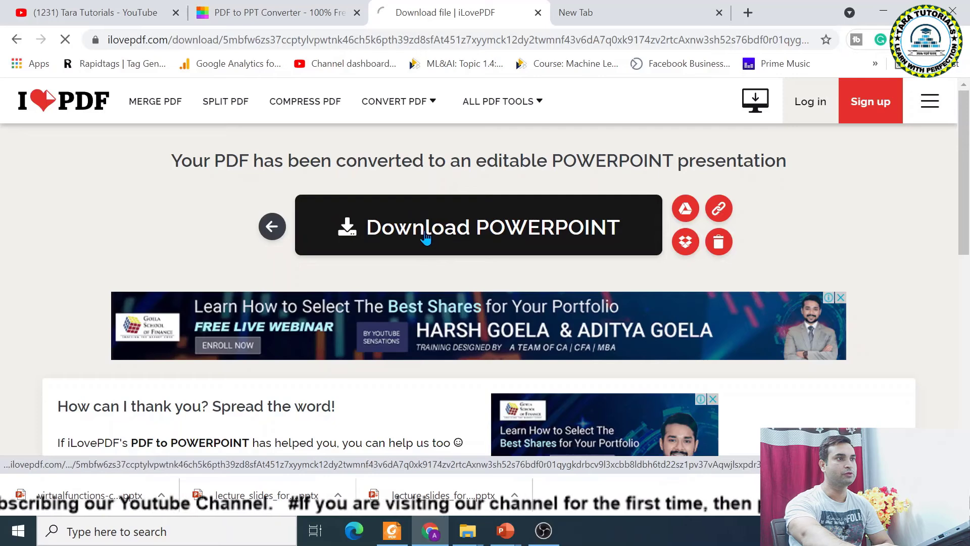
left_click(497, 232)
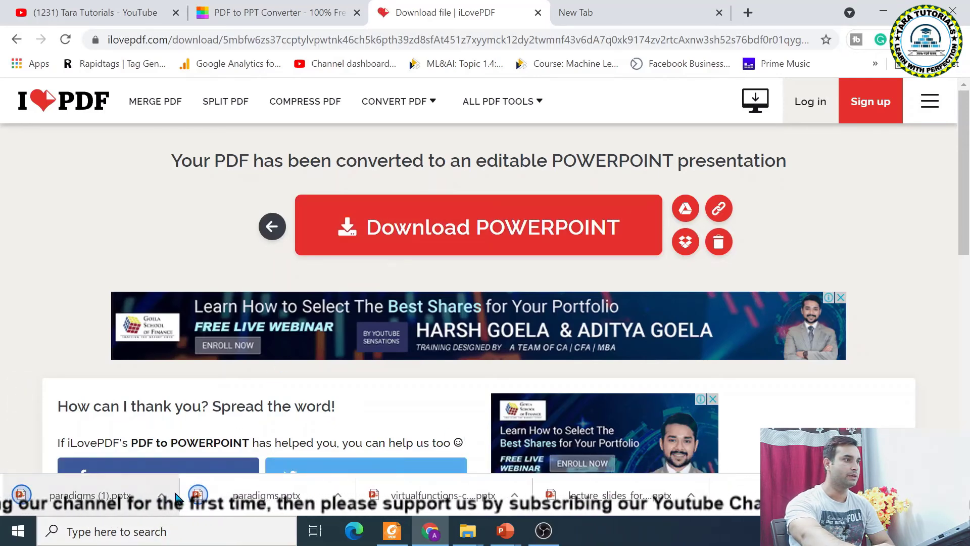
Open the options for the downloaded paradigms (1).pptx file
left_click(161, 496)
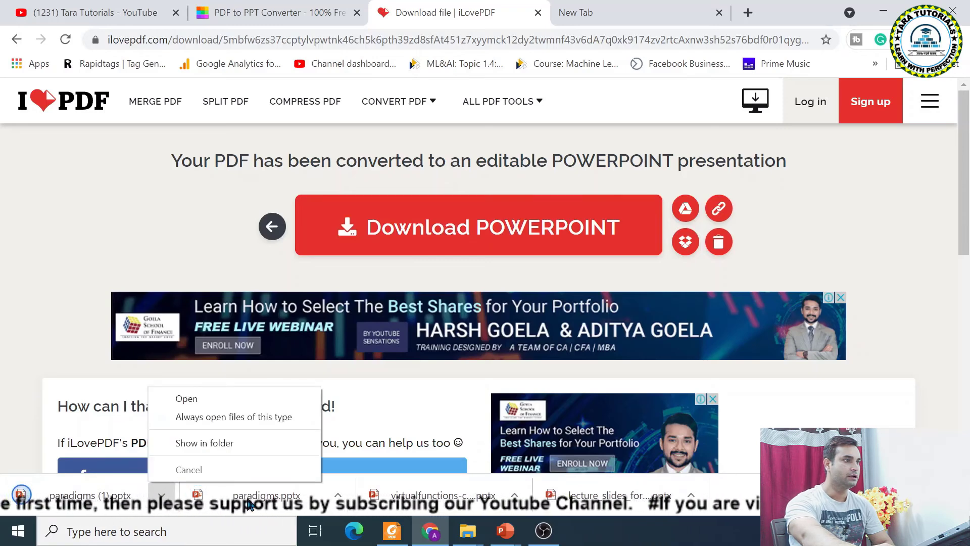